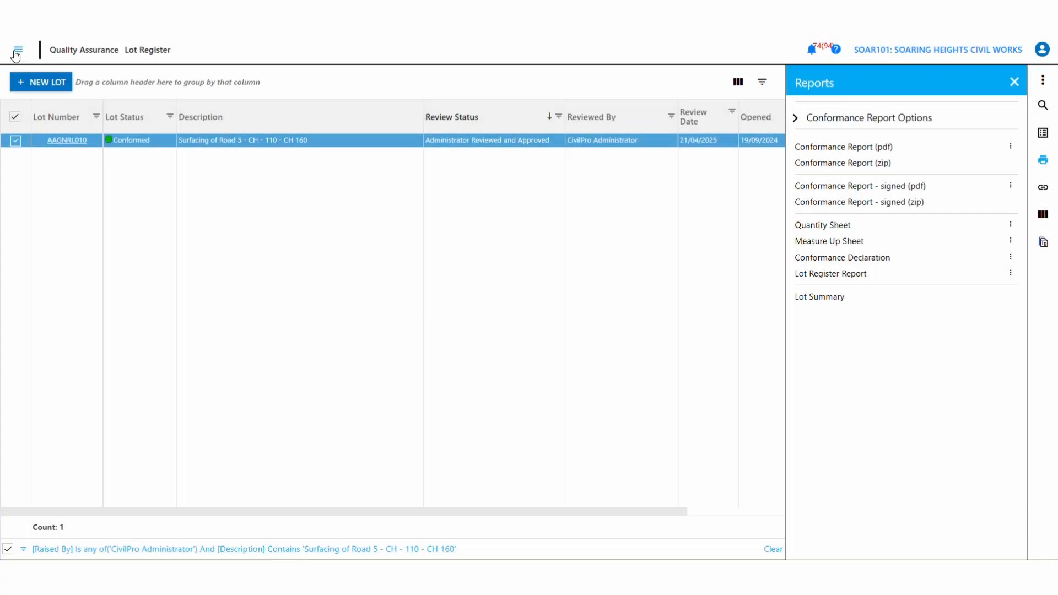
Open the project settings at the handover signoffs for the conformance report.
left_click(18, 49)
left_click(51, 400)
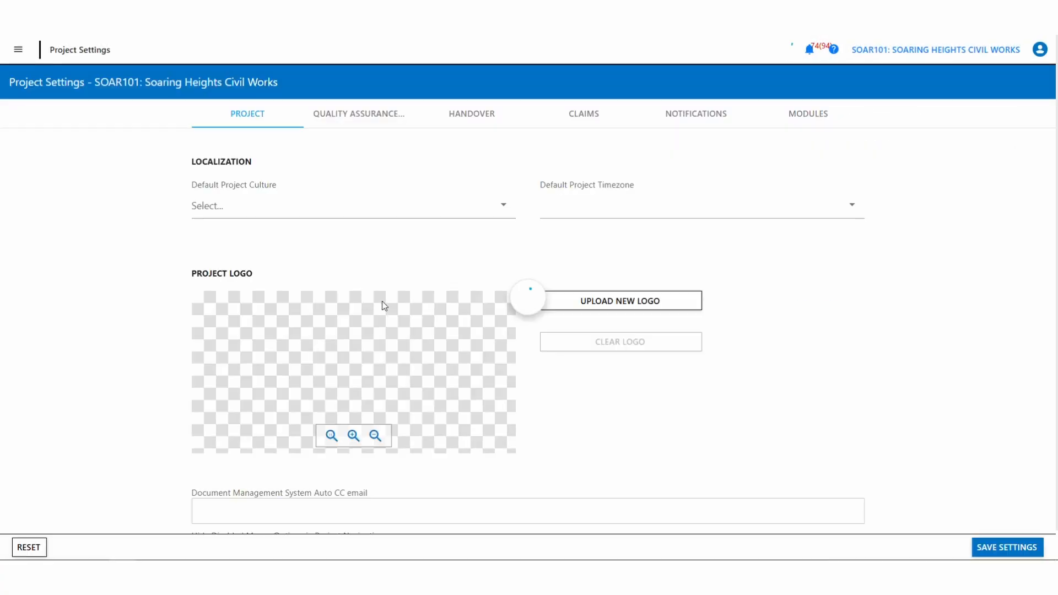
left_click(461, 115)
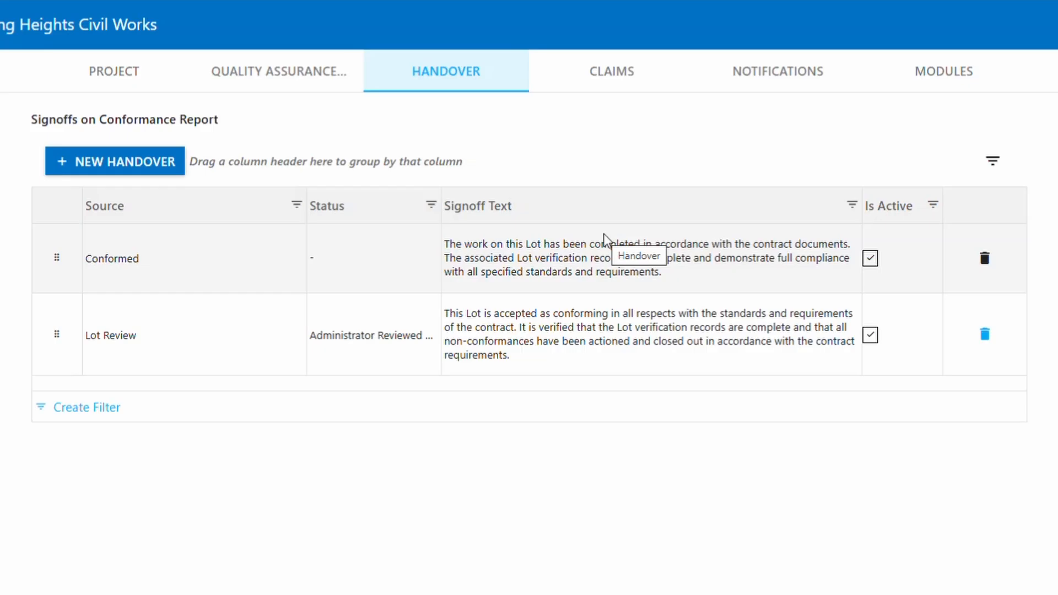
left_click(118, 166)
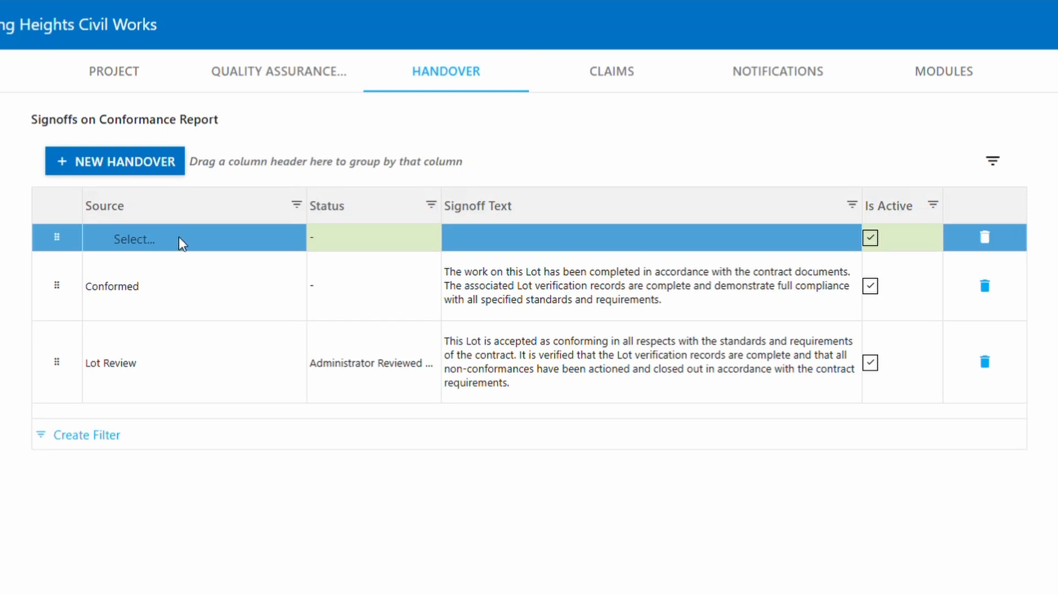
left_click(176, 237)
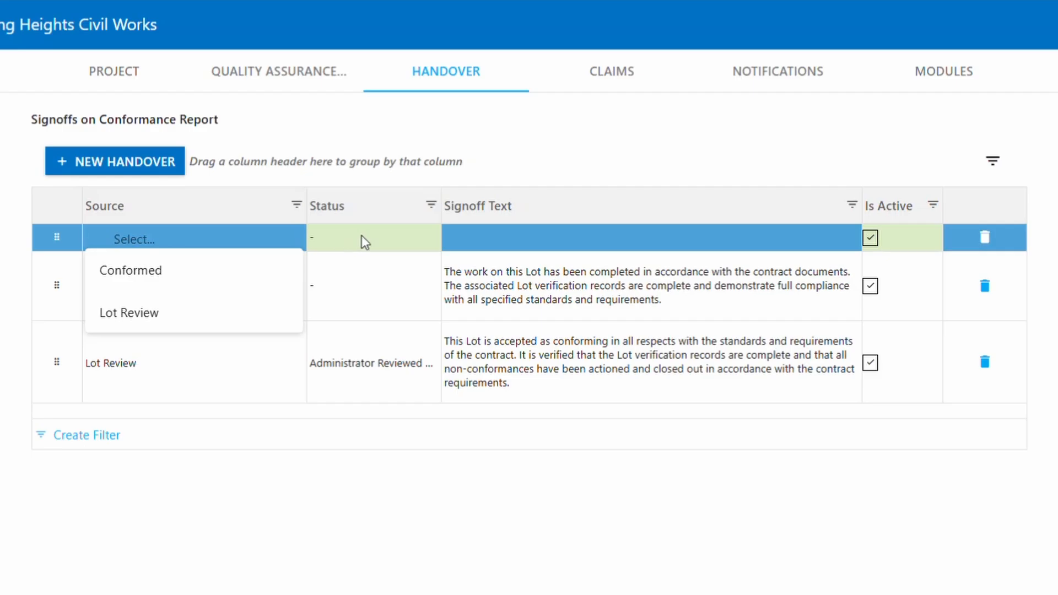
left_click(208, 238)
left_click(984, 237)
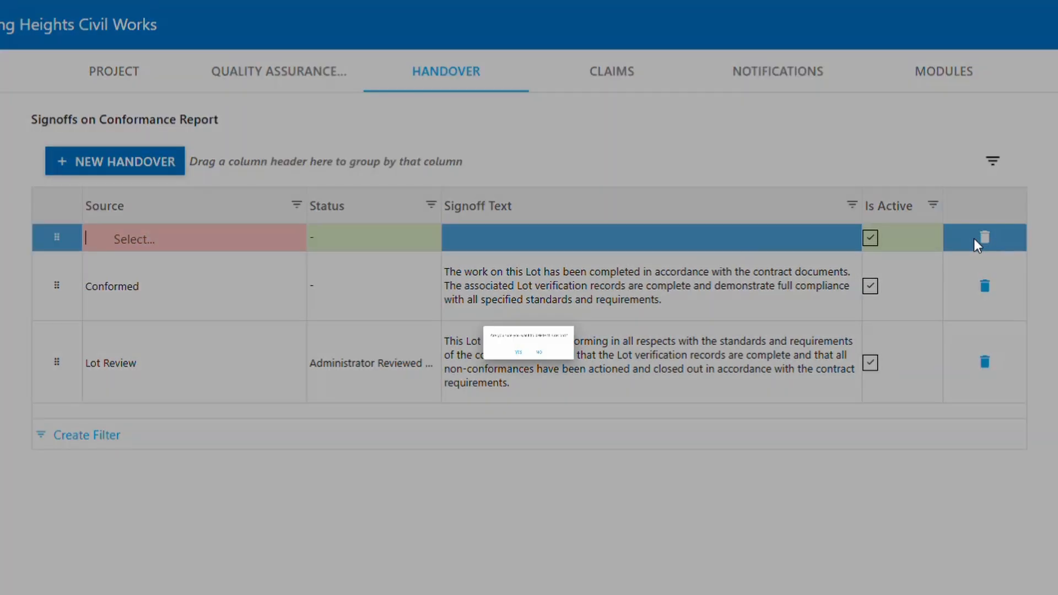
left_click(495, 372)
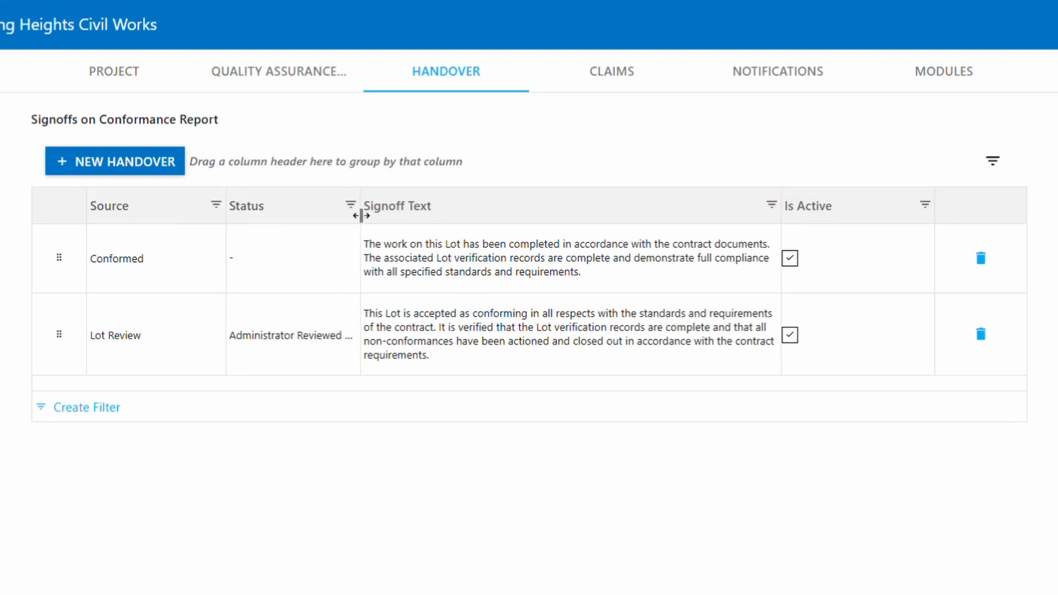
Widen the Status column of the conformance report signoffs table so the full review status fits.
left_click_drag(361, 215, 474, 217)
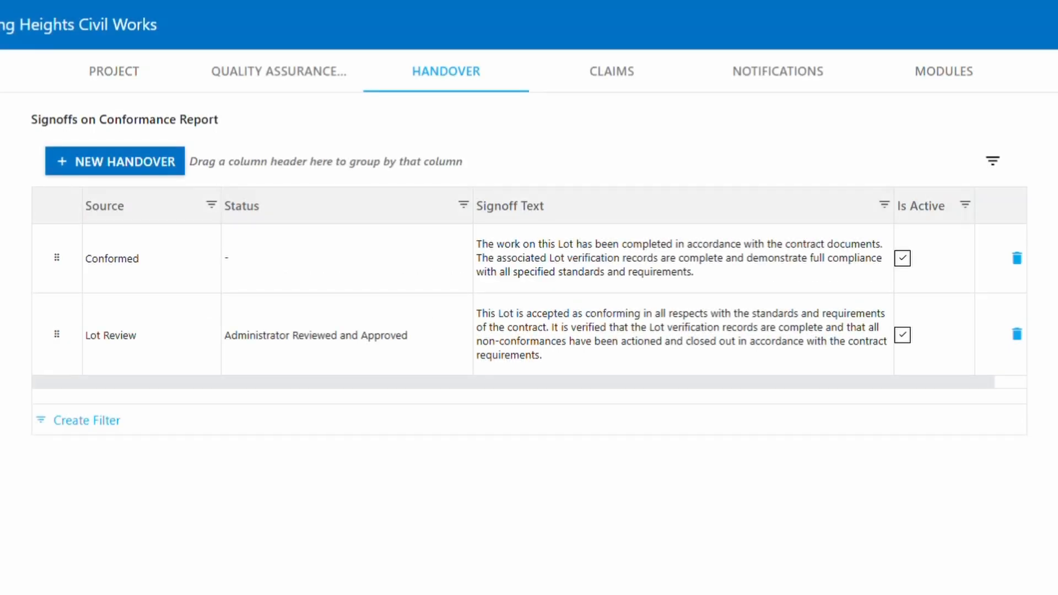
Open the personal account's settings with the wet signature and save them.
left_click(1042, 50)
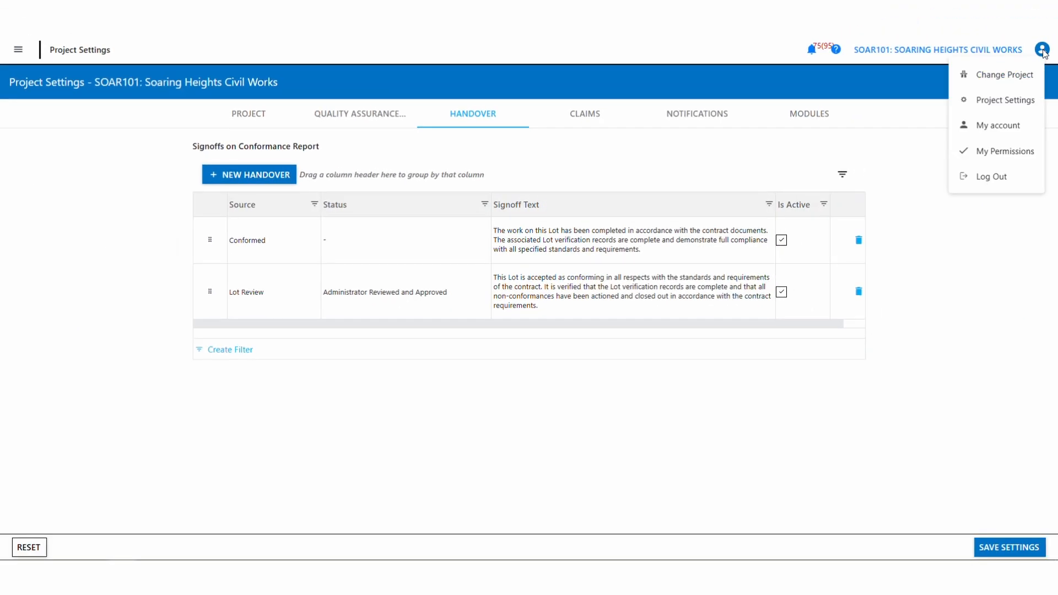
left_click(989, 124)
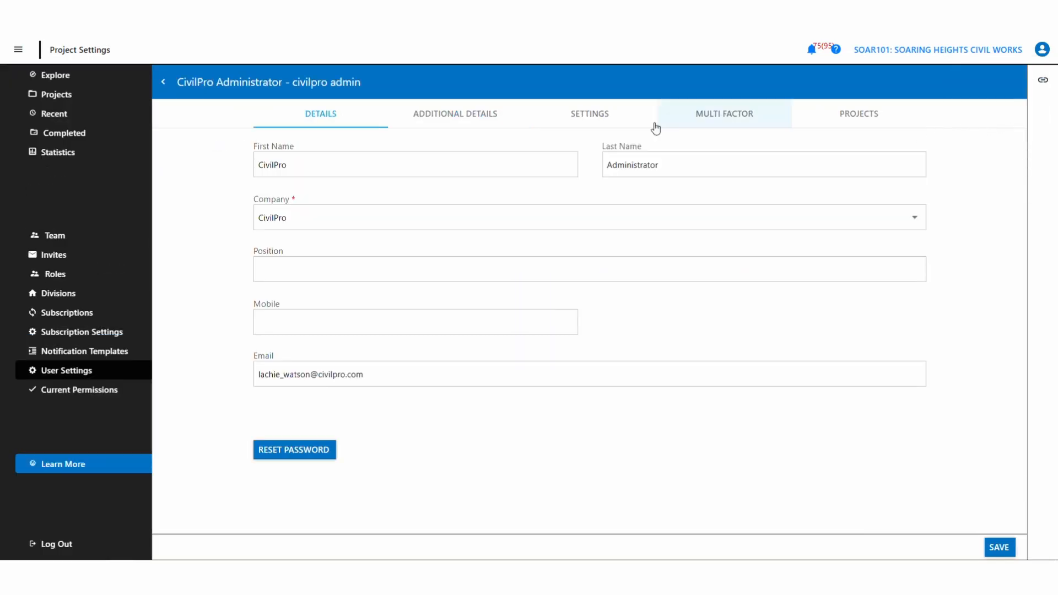
left_click(593, 120)
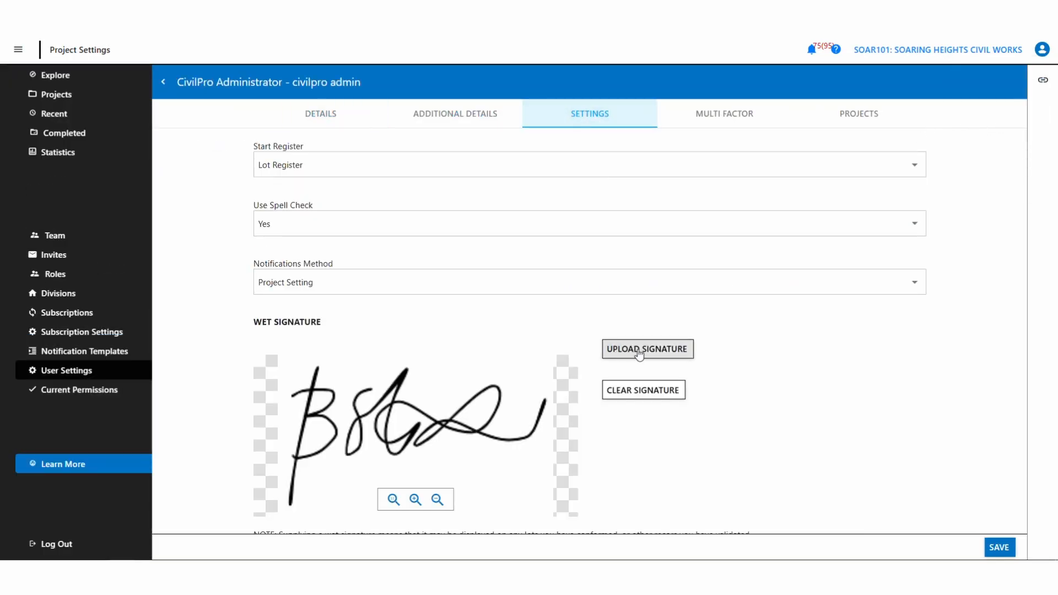
left_click(1000, 548)
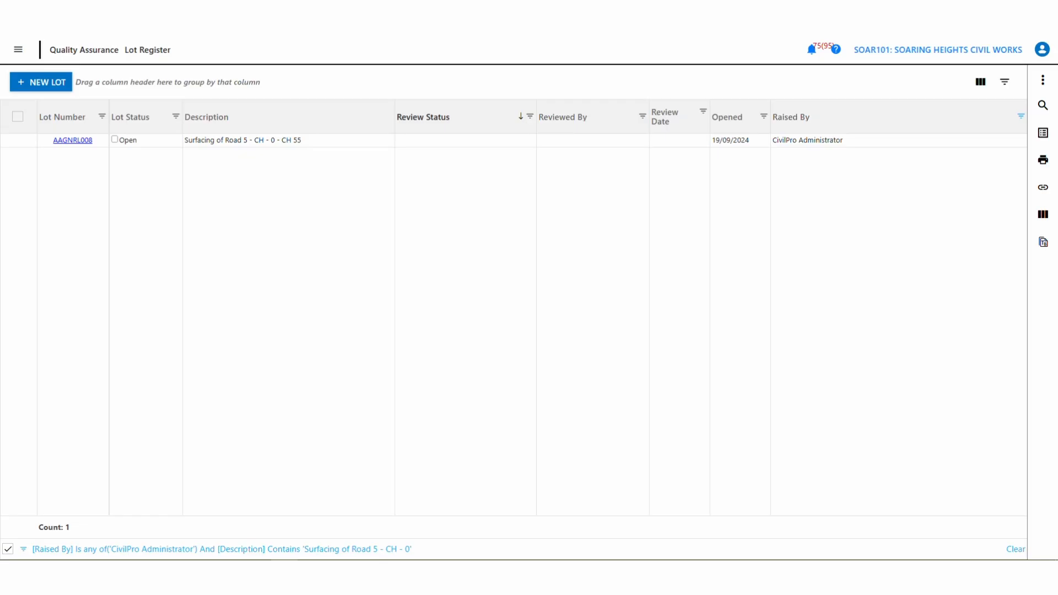
Select lot AAGNRL008 in the lot register, generate its signed PDF conformance report and inspect it.
left_click(235, 144)
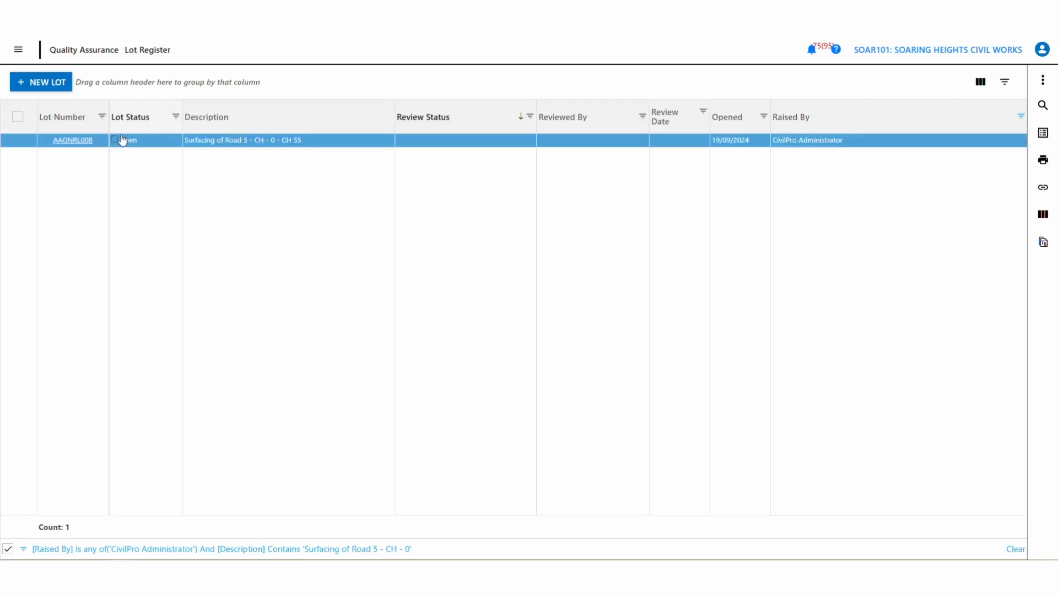
left_click(18, 141)
left_click(1042, 160)
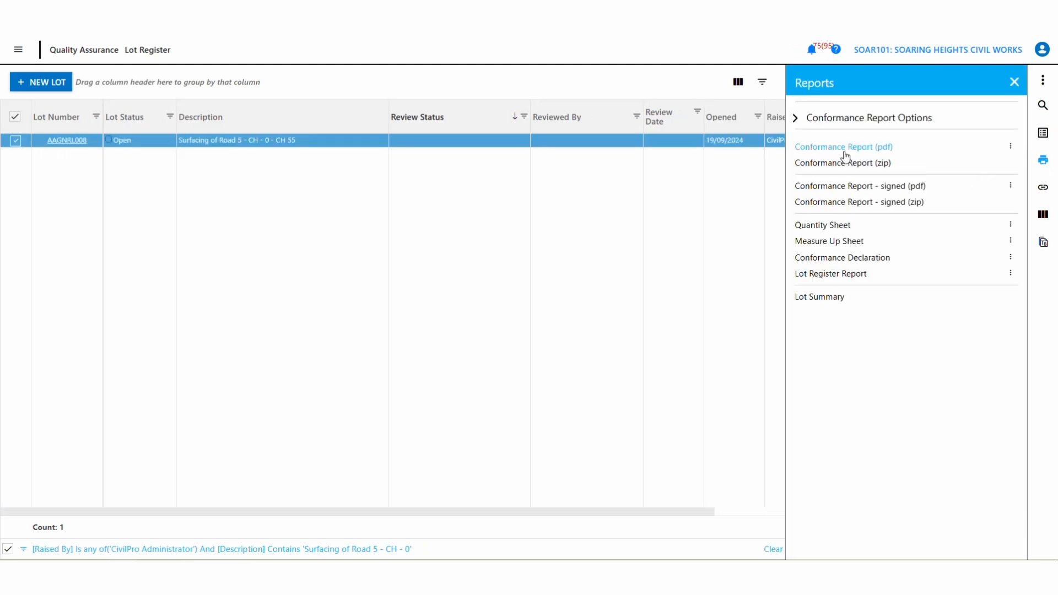
left_click(865, 186)
left_click(863, 72)
scroll(589, 402, "down", 2)
Conform lot AAGNRL008 with the date 02/09/2025.
right_click(147, 144)
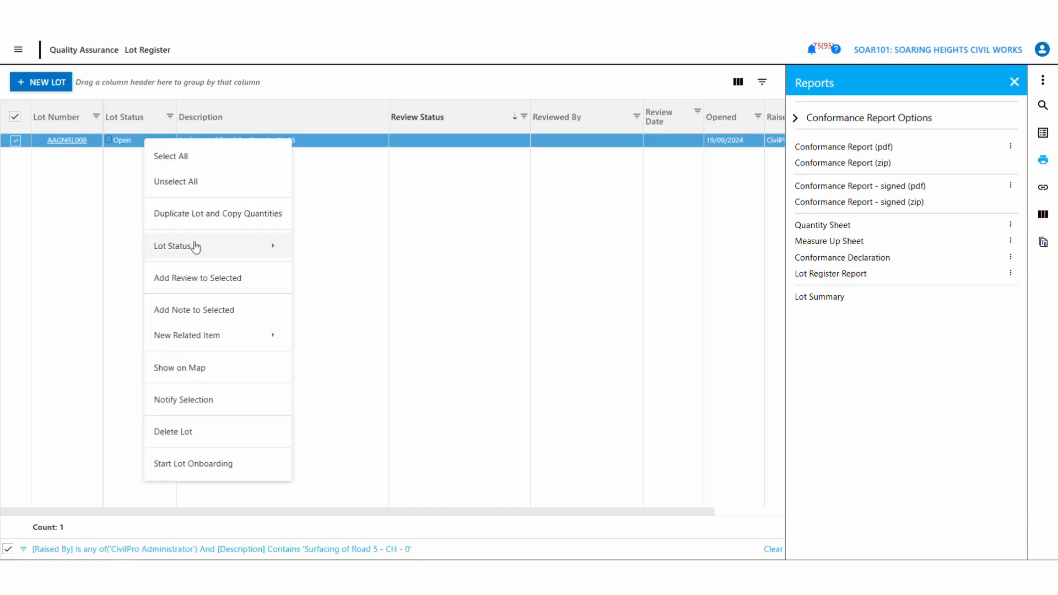
mouse_move(286, 251)
left_click(333, 302)
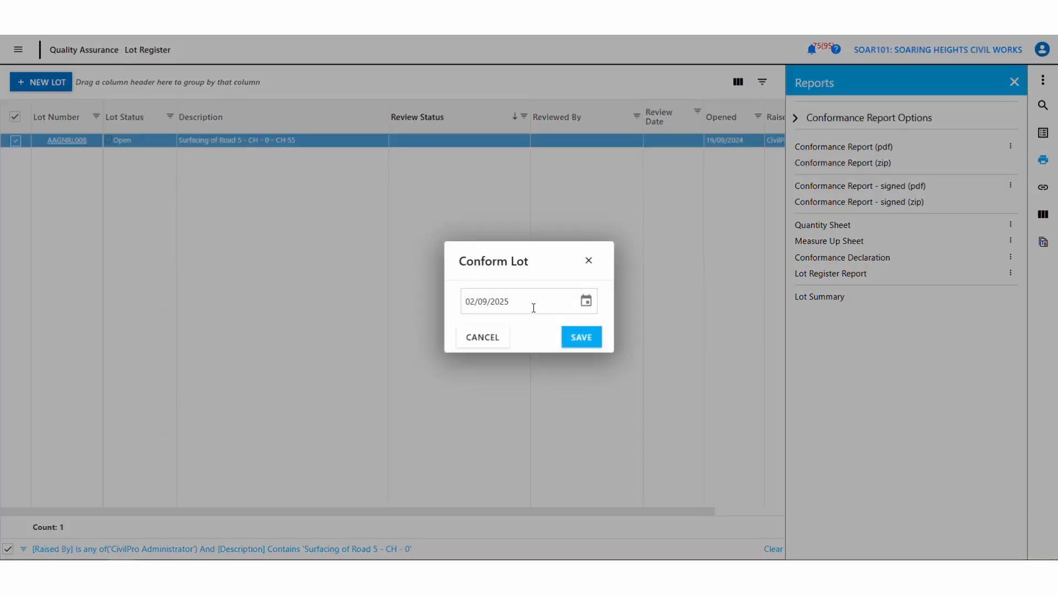
left_click(576, 336)
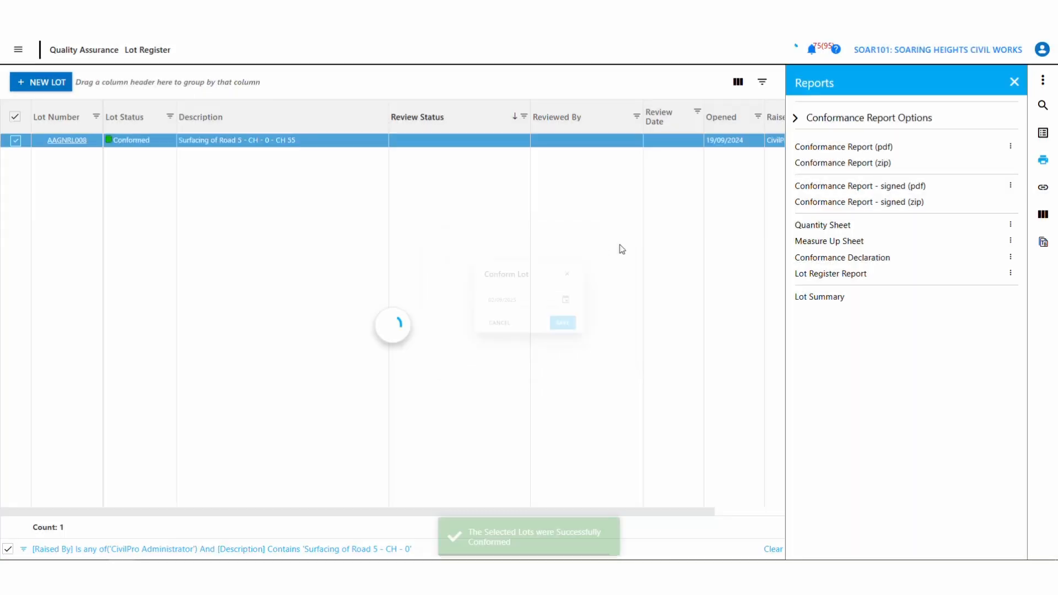
Regenerate the signed PDF conformance report for the conformed lot and examine the signatures beside both declarations.
left_click(848, 186)
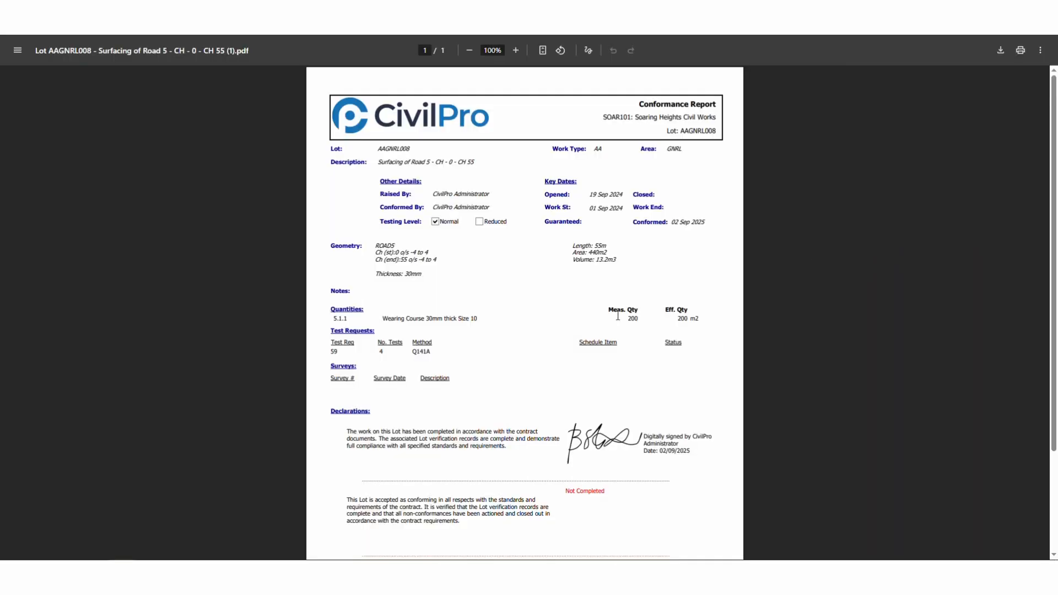
scroll(634, 338, "down", 2)
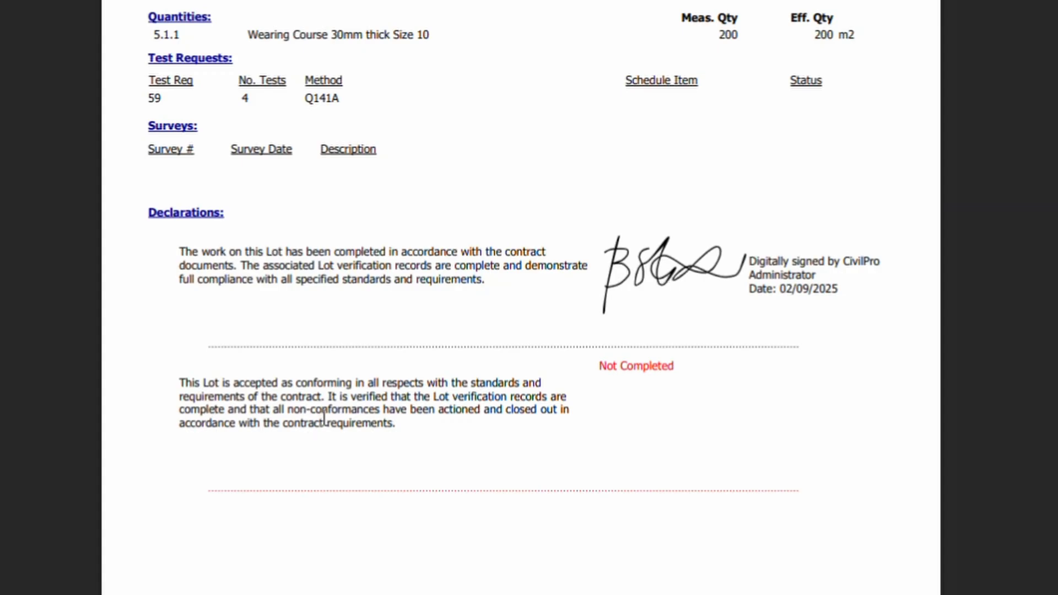
left_click_drag(600, 370, 673, 368)
left_click(683, 370)
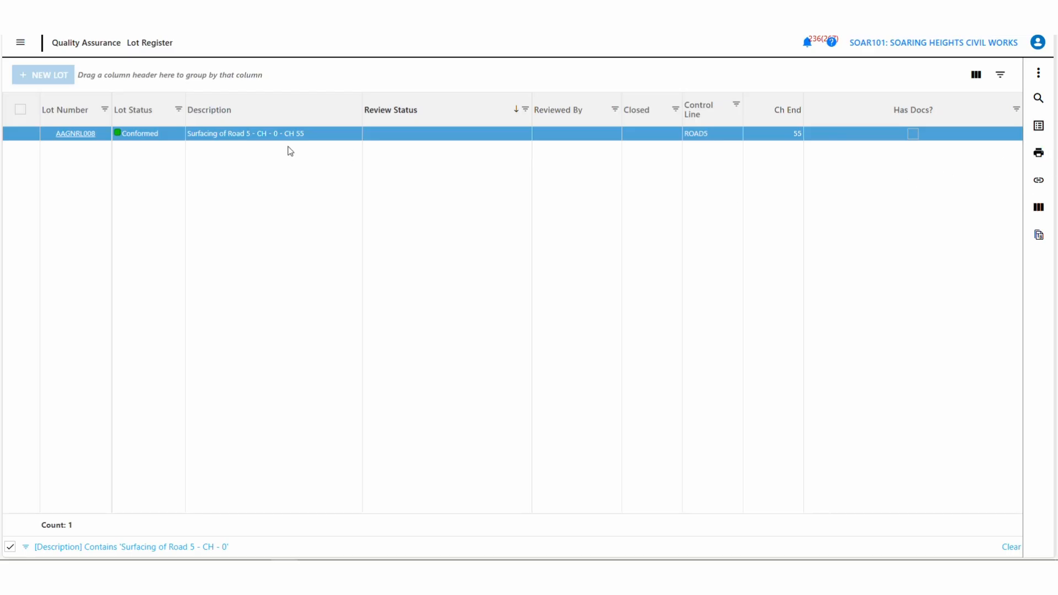
Add a review to lot AAGNRL008 with status Administrator Reviewed and Approved, dated 02/09/2025, and save it.
right_click(427, 137)
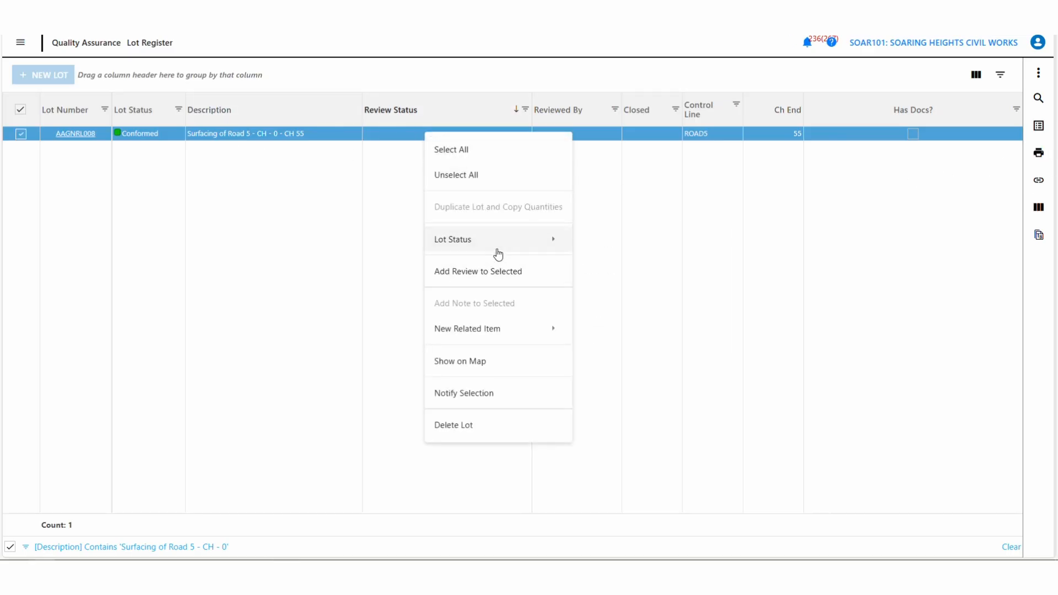
left_click(490, 272)
left_click(347, 132)
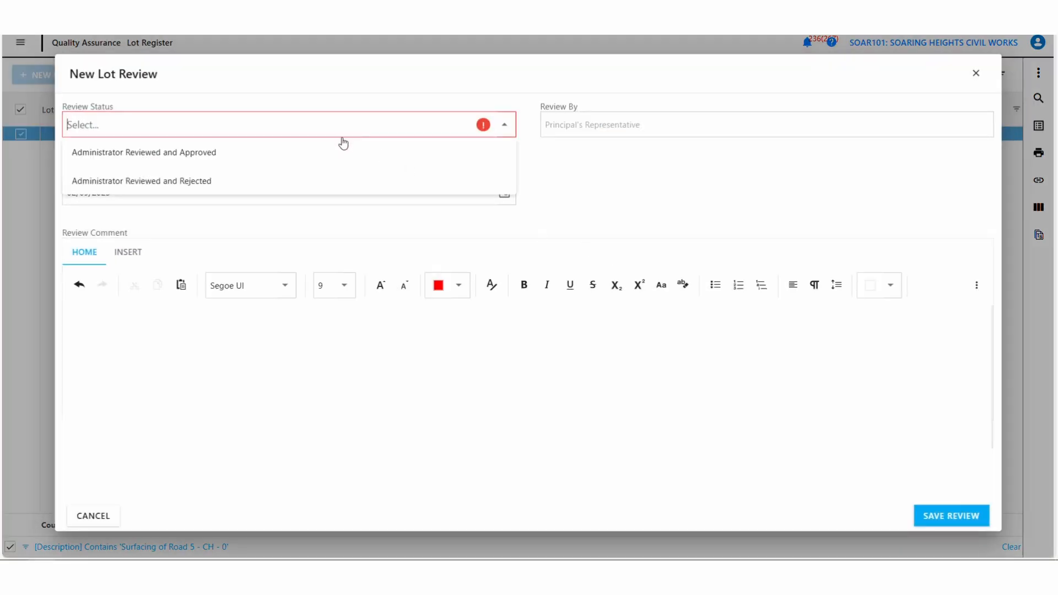
left_click(193, 152)
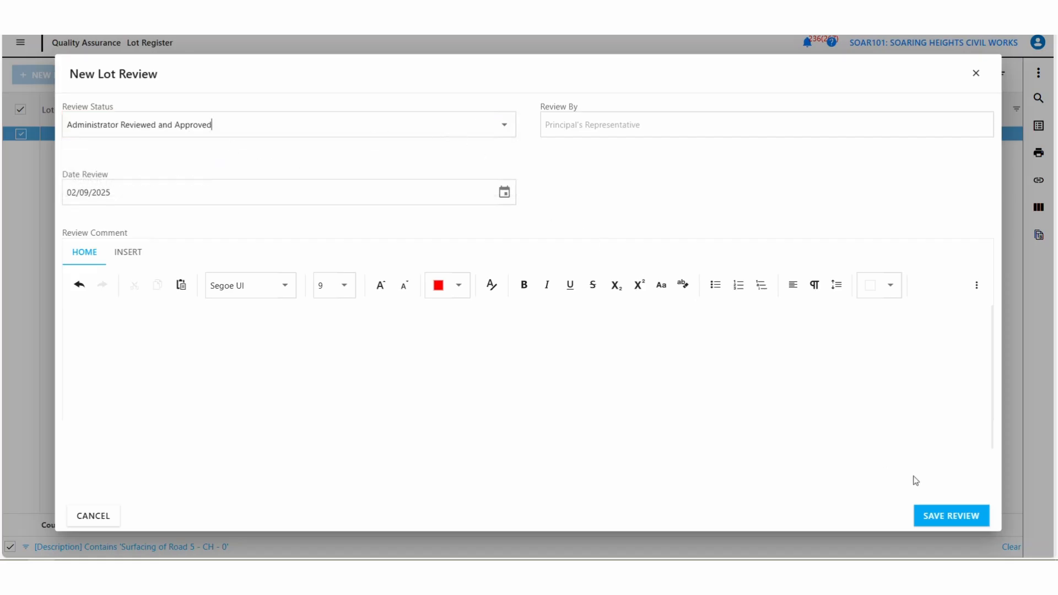
left_click(928, 516)
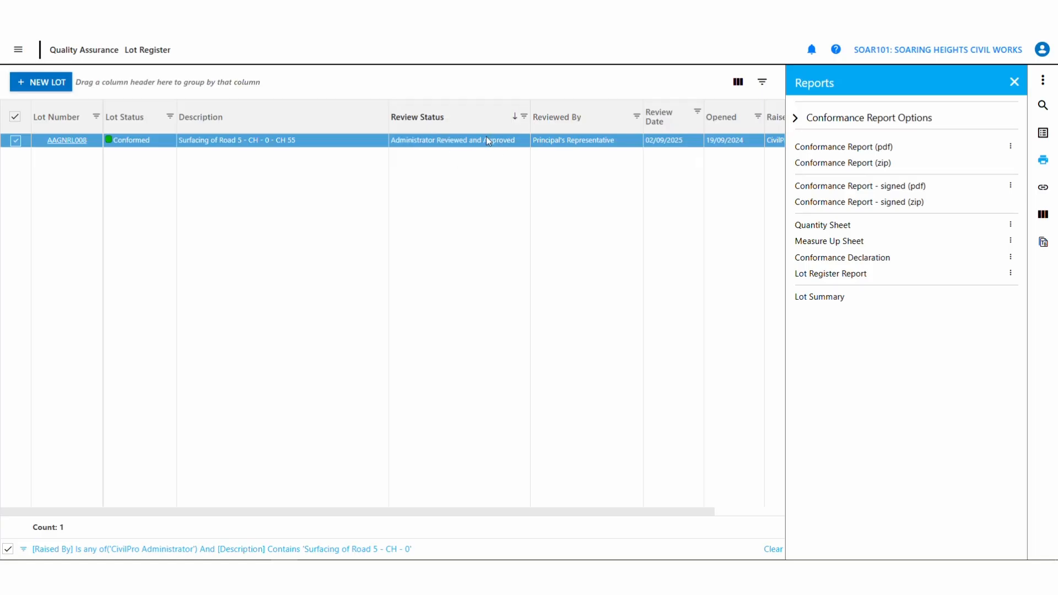
Generate the signed PDF conformance report for the reviewed lot and check the lot acceptance signoff.
left_click(851, 187)
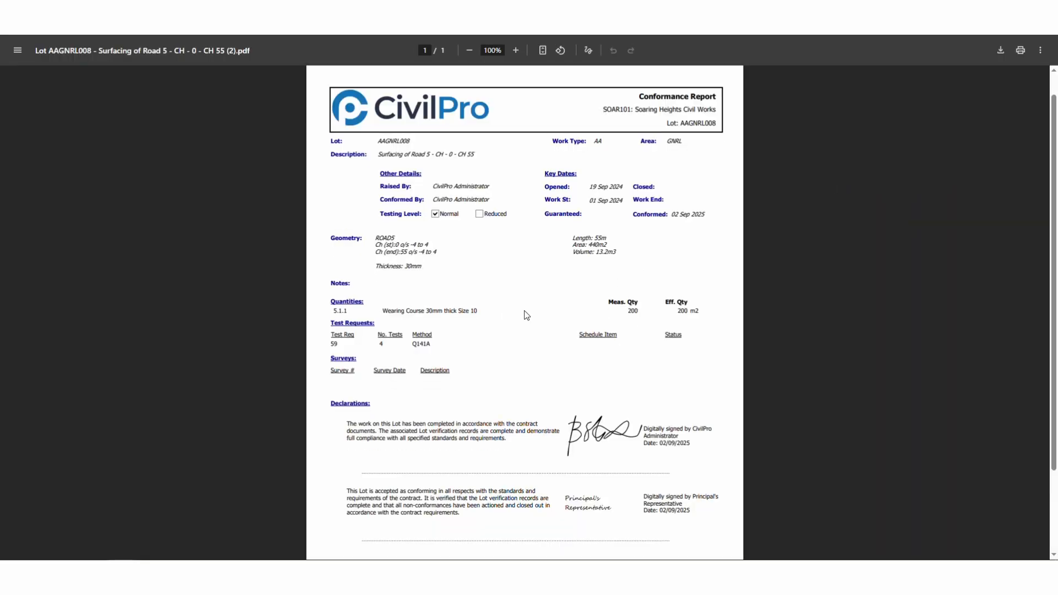
scroll(526, 315, "down", 3)
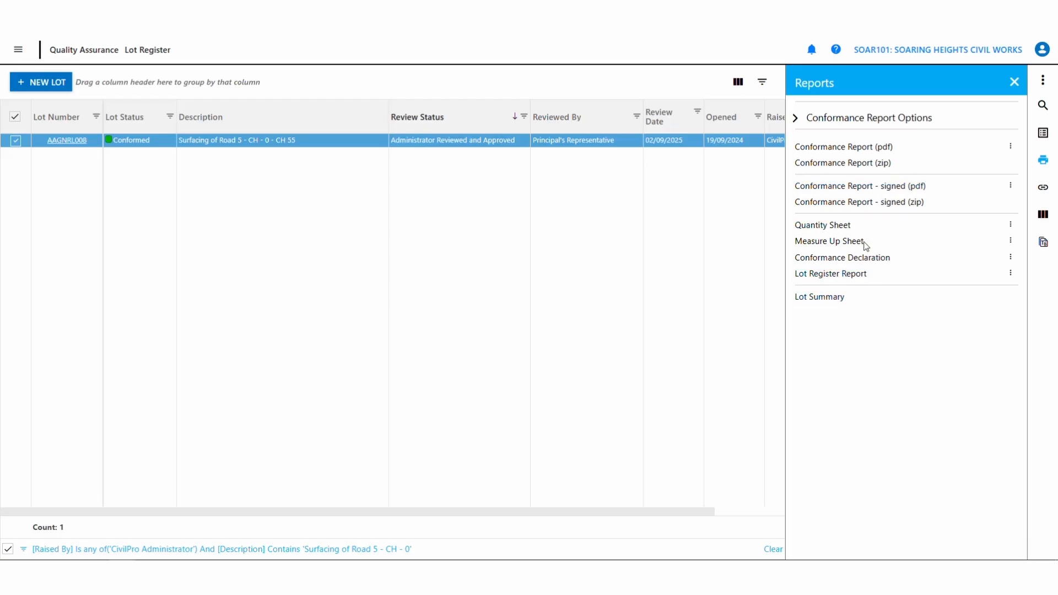
Download lot AAGNRL008's Lot Summary as a PDF with Sign Conformance enabled, and look through the file.
left_click(821, 297)
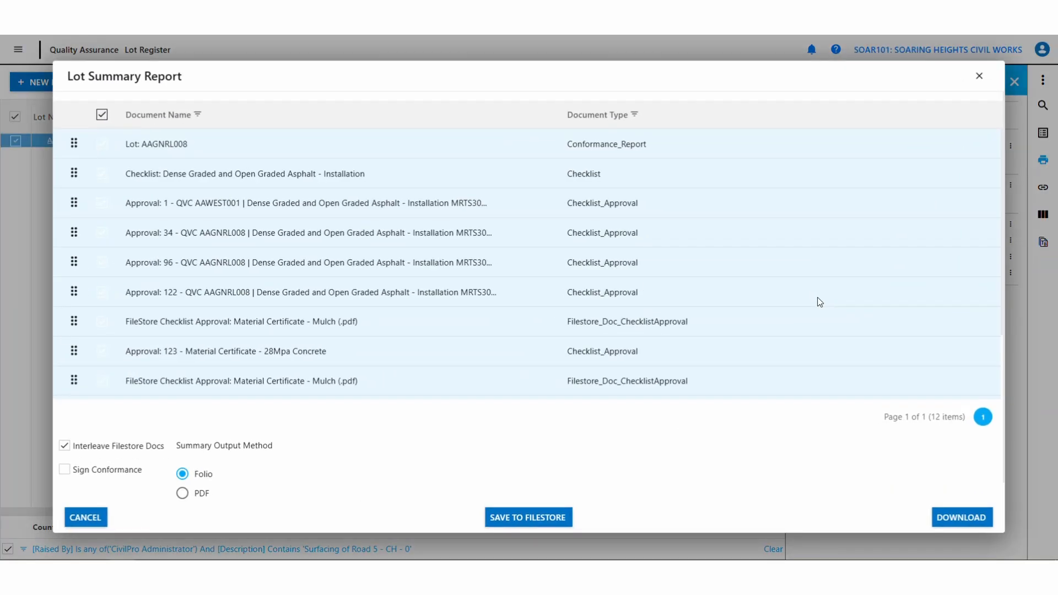
left_click(64, 470)
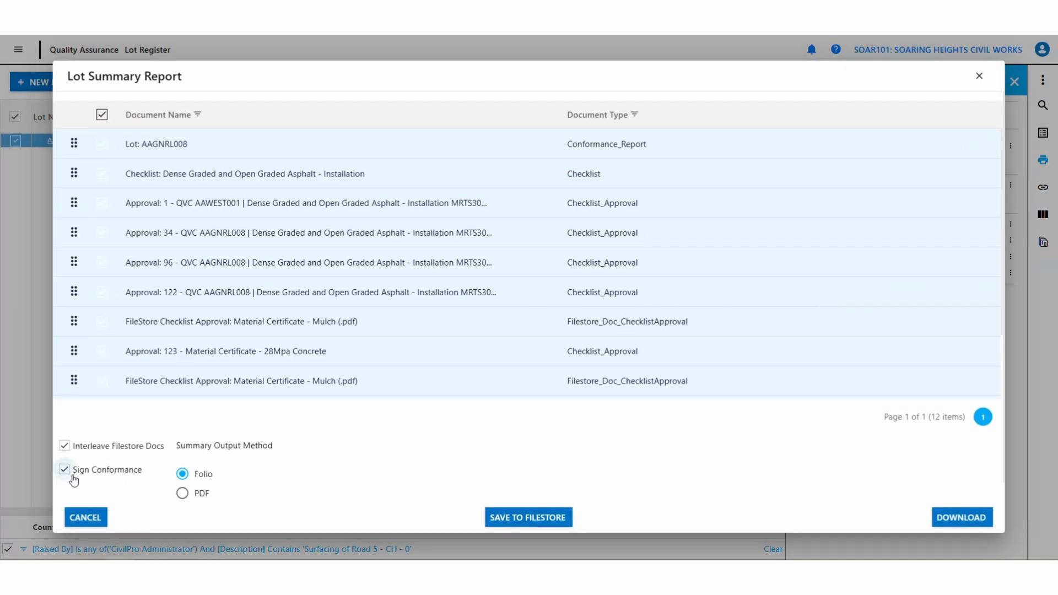
left_click(182, 494)
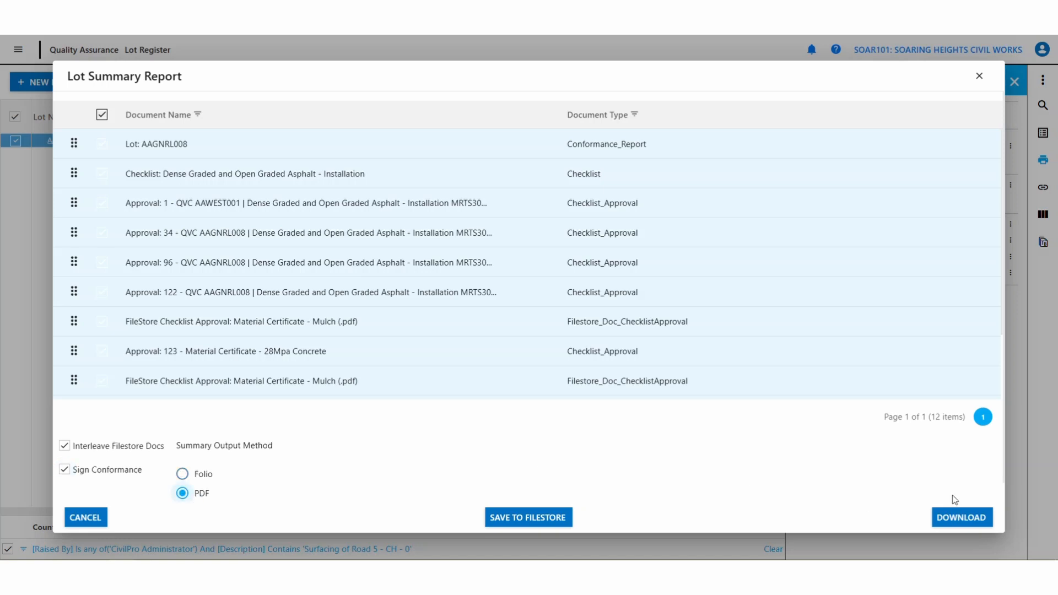
left_click(961, 517)
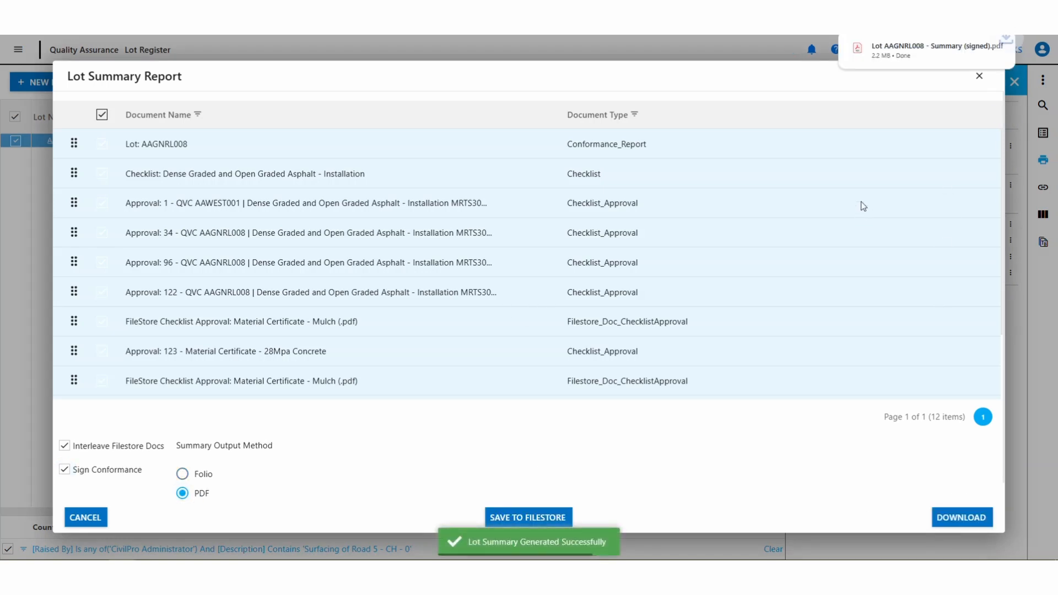
left_click(907, 53)
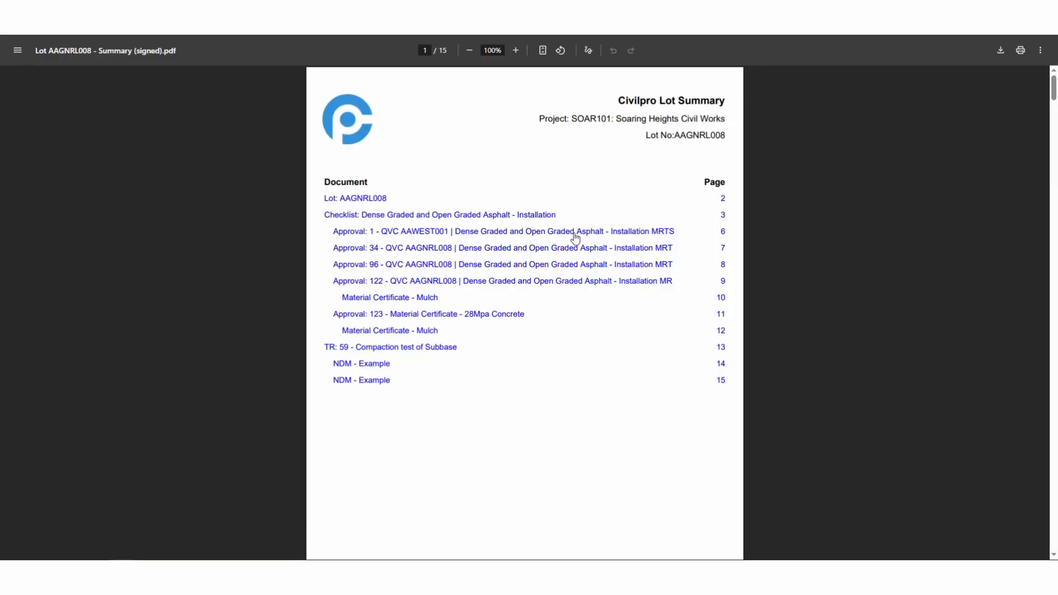
scroll(574, 235, "down", 6)
scroll(573, 229, "down", 6)
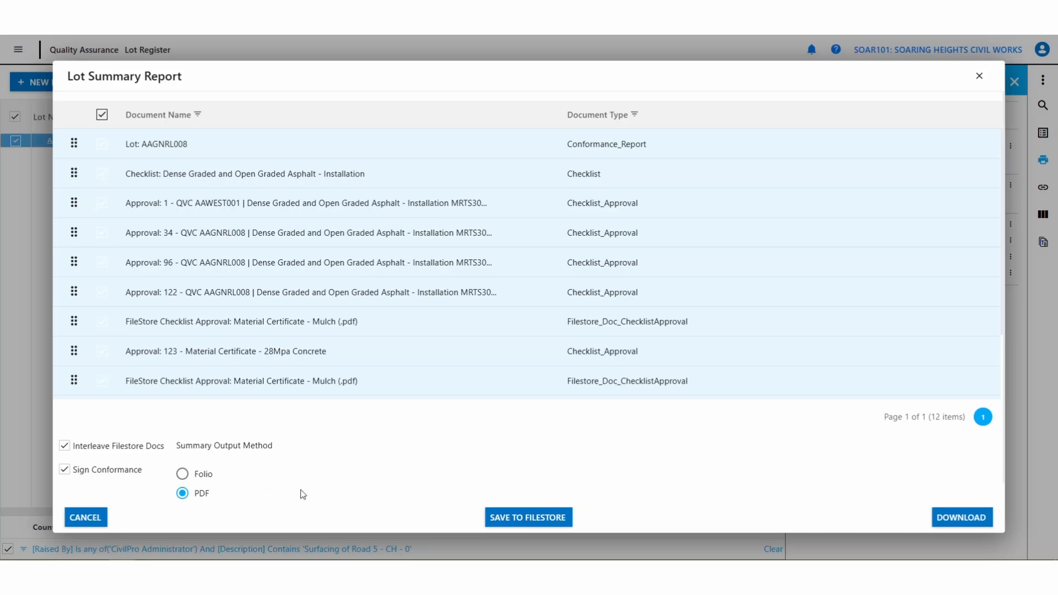
Change the summary output method to Folio and save the signed lot summary to the Filestore.
left_click(182, 474)
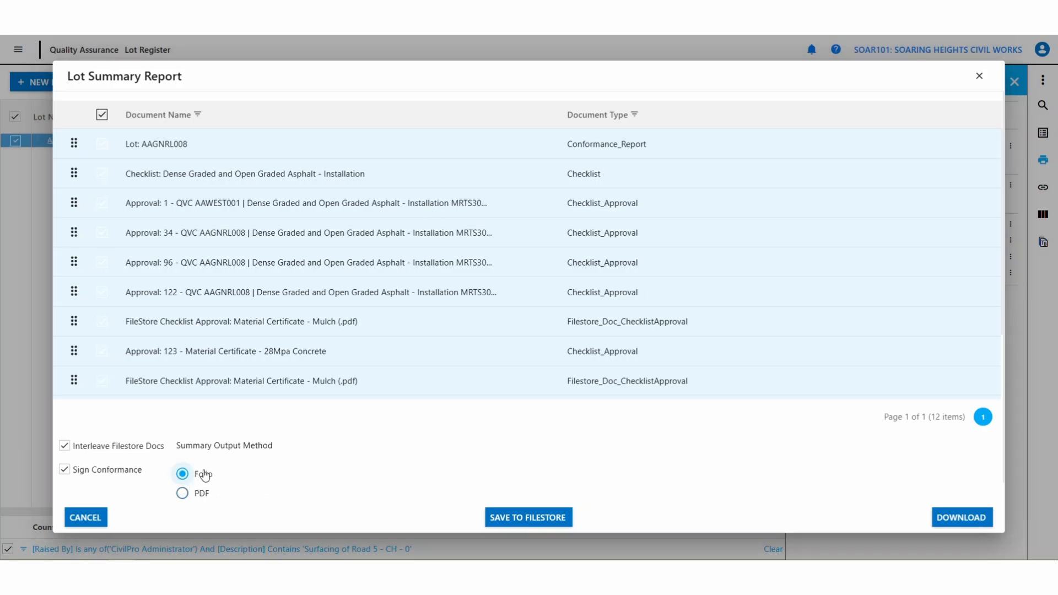
left_click(531, 518)
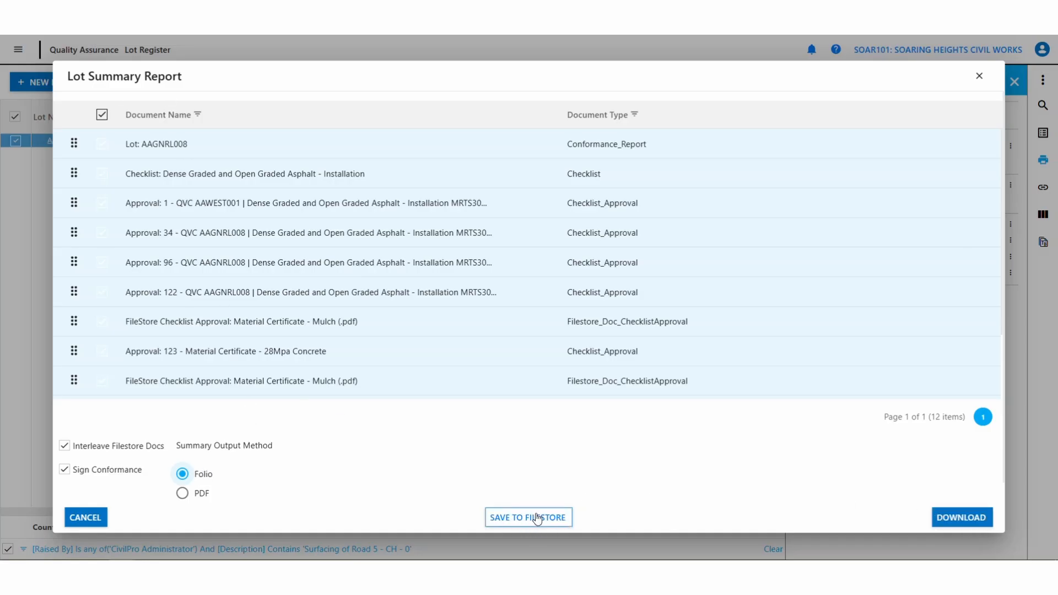